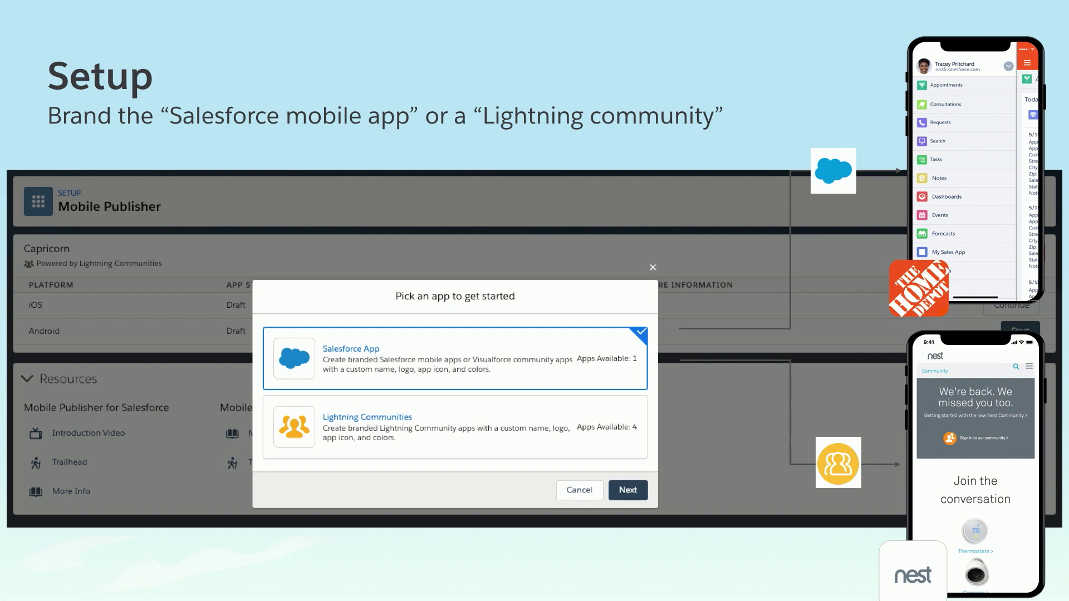
pyautogui.press('Right')
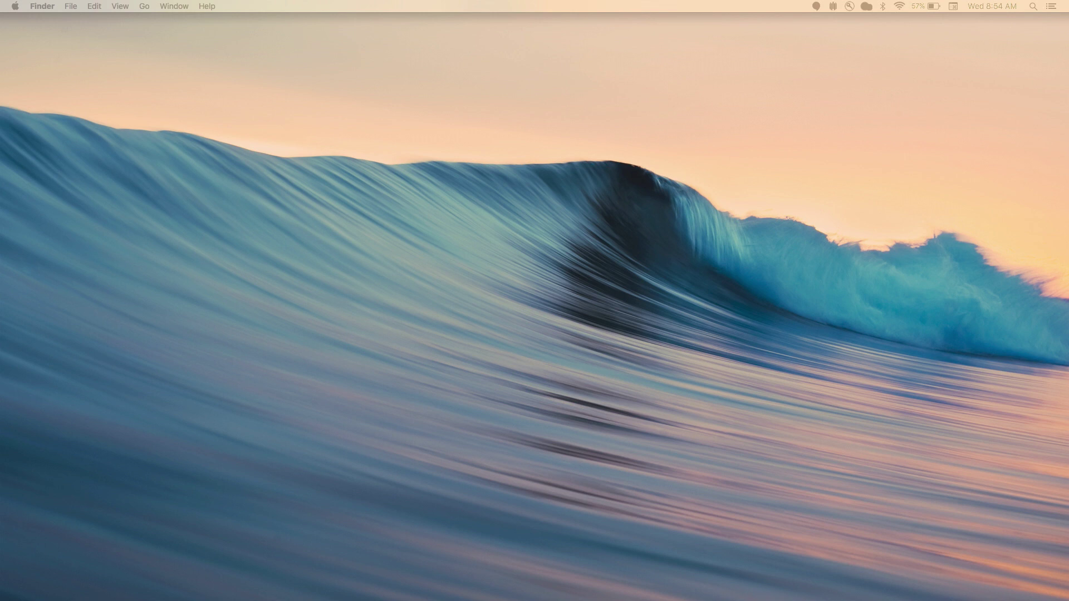
# Bring the browser window with Salesforce Setup onto the desktop and open Mobile Publisher from the Setup home page.
pyautogui.moveTo(0, 34); pyautogui.dragTo(721, 127)
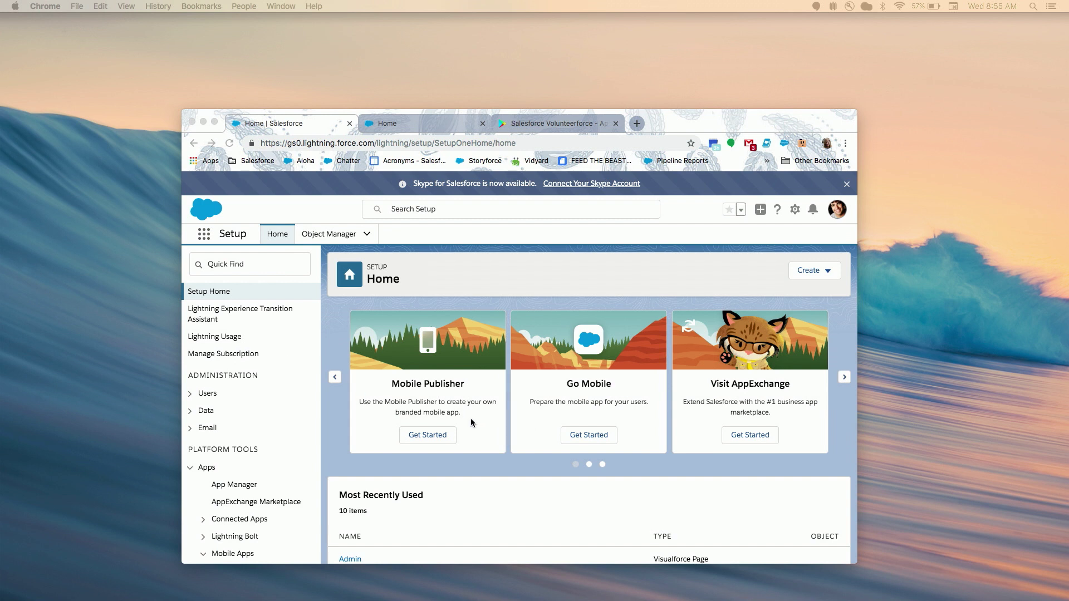
pyautogui.click(443, 437)
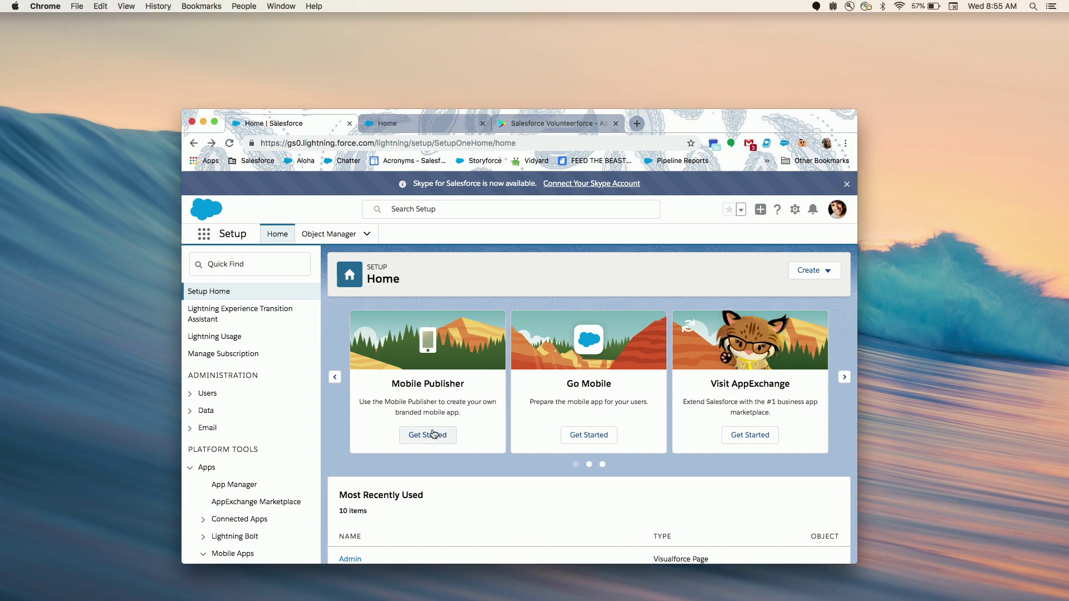
pyautogui.click(433, 434)
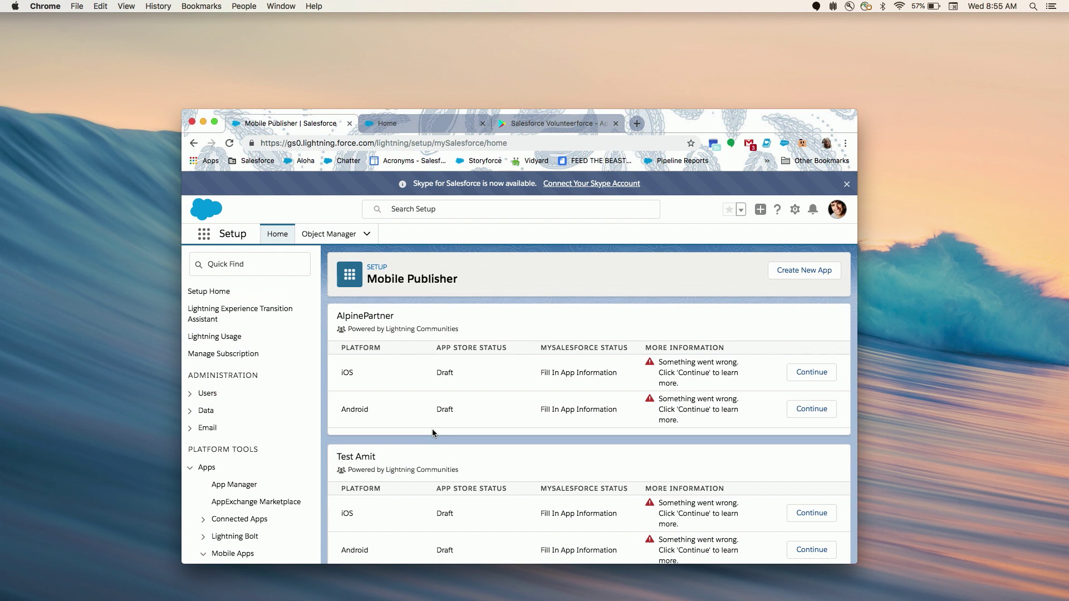
# Find the Volunteerforce app in the Mobile Publisher list and continue with its Android draft.
pyautogui.scroll(-4, 433, 433)
pyautogui.scroll(-6, 433, 433)
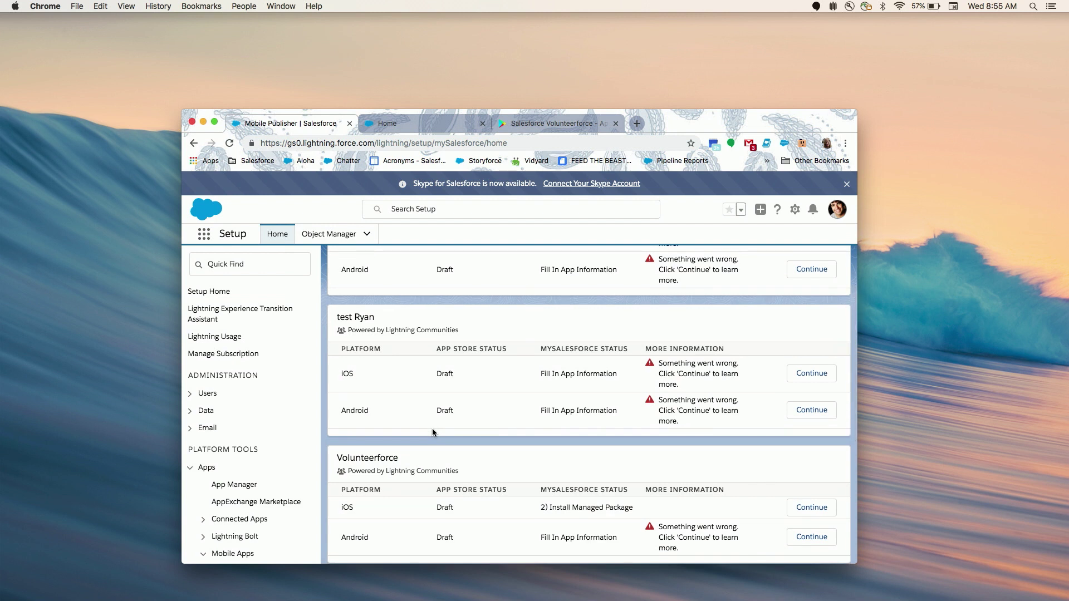
pyautogui.scroll(-1, 433, 432)
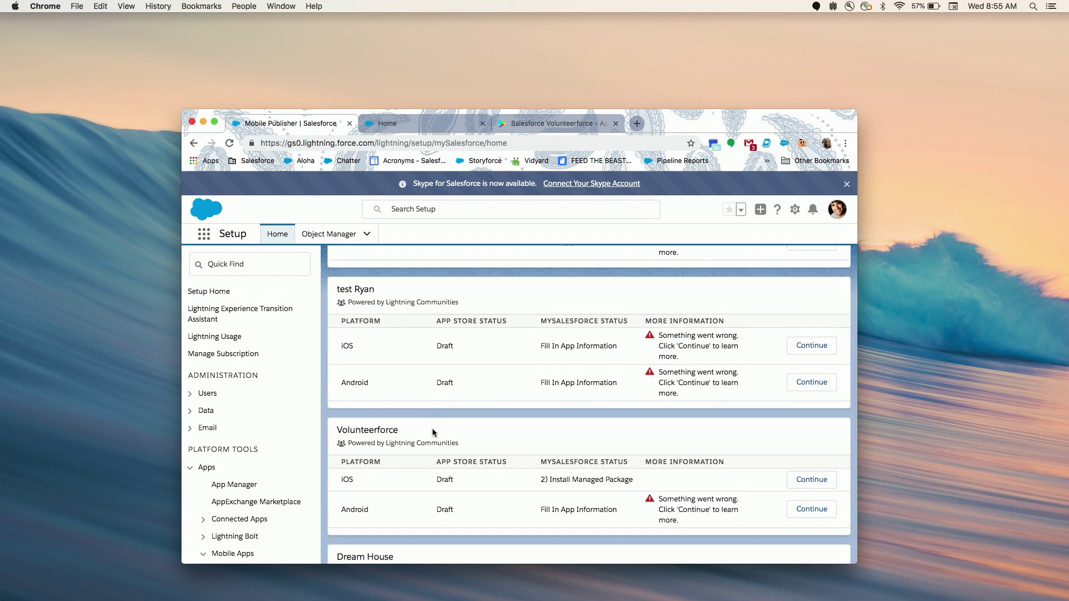
pyautogui.scroll(-2, 432, 429)
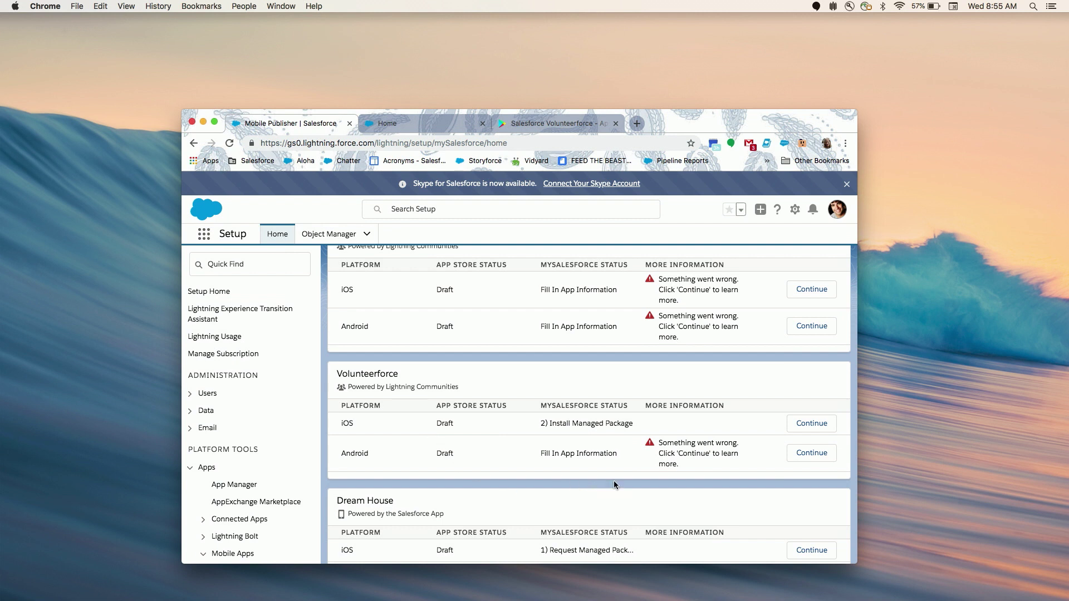
pyautogui.click(798, 455)
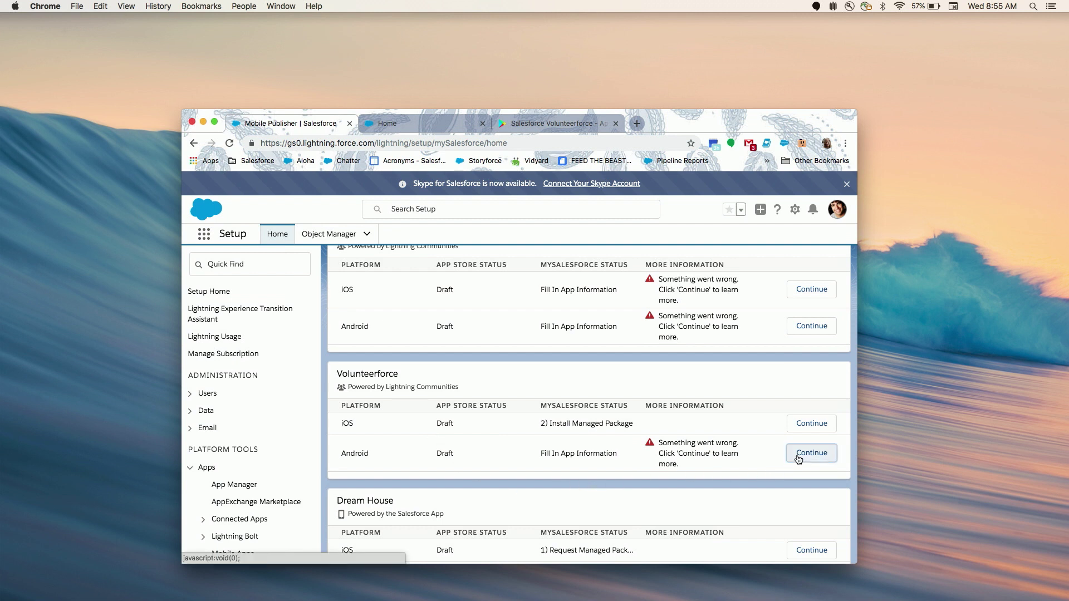
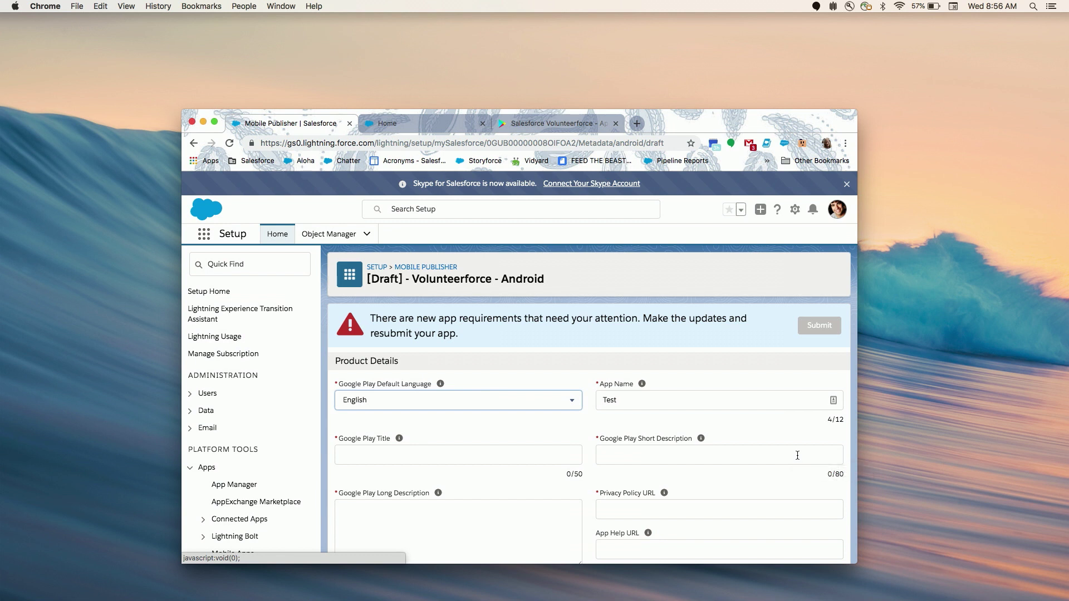
# Review the Android draft's product details, community information, beta tester information and app status bar color sections.
pyautogui.scroll(-2, 794, 436)
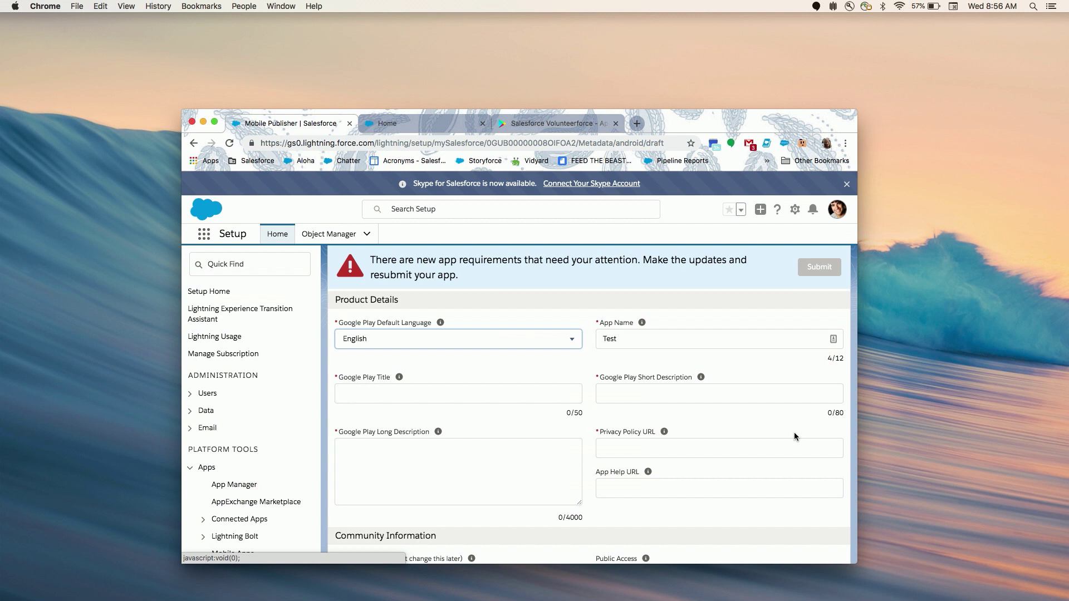
pyautogui.click(797, 339)
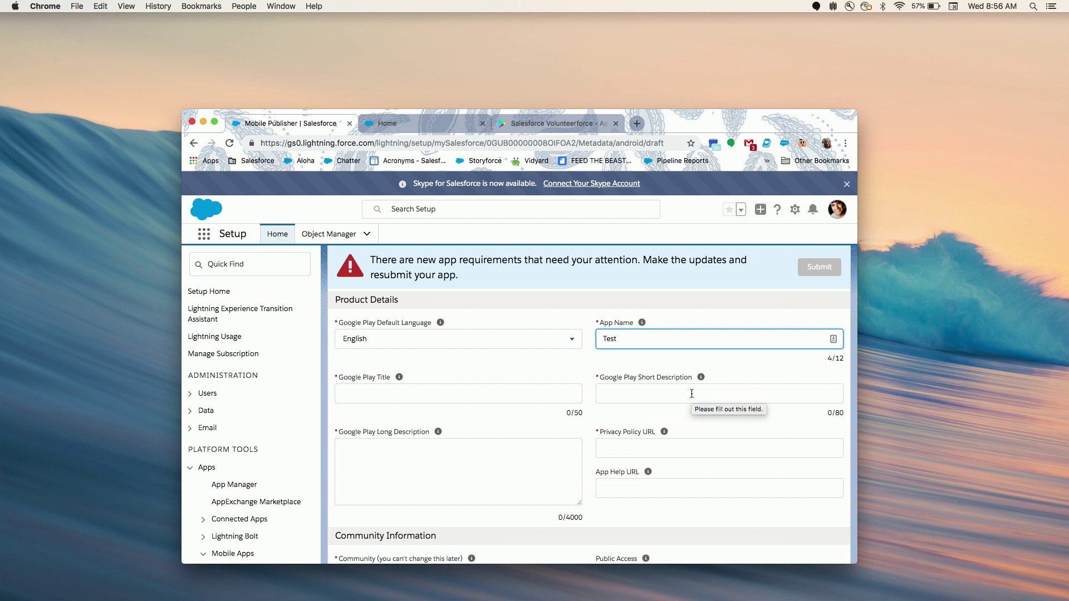
pyautogui.scroll(-2, 691, 394)
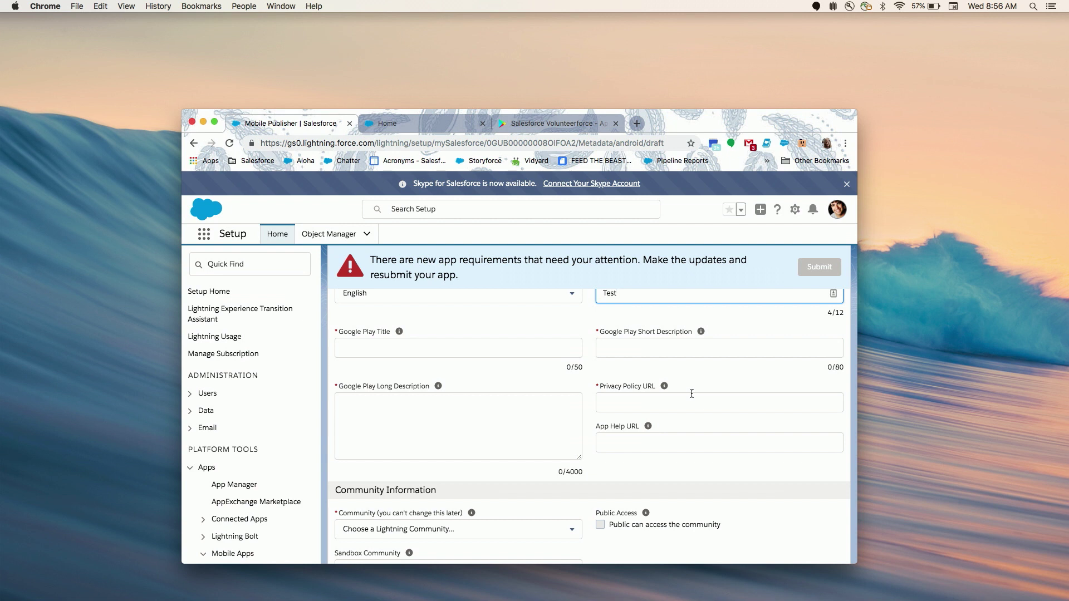
pyautogui.scroll(-5, 692, 394)
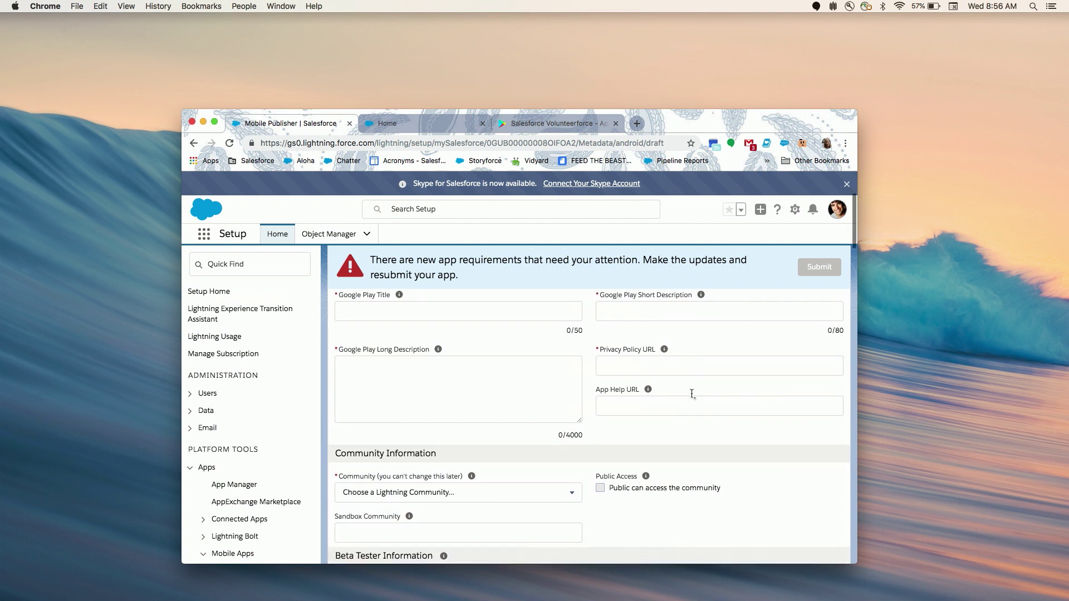
pyautogui.scroll(-4, 692, 397)
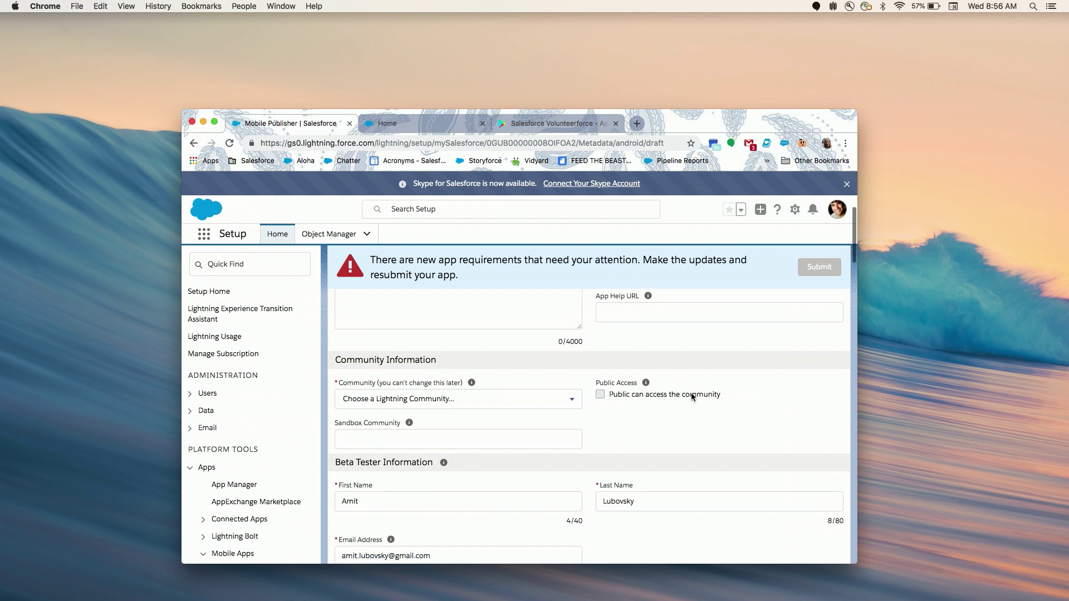
pyautogui.scroll(-3, 691, 397)
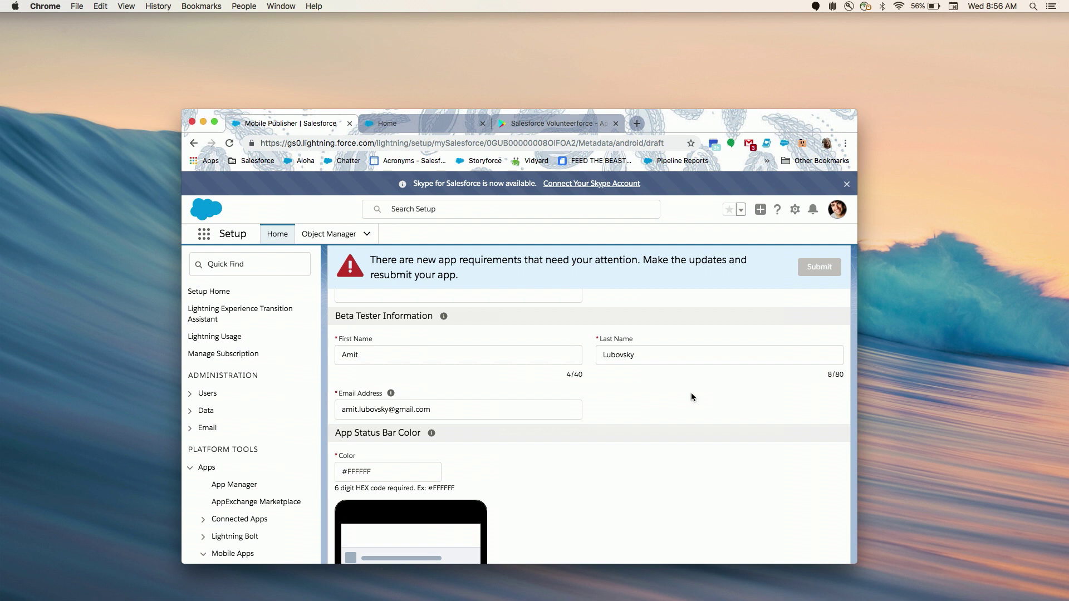
pyautogui.scroll(-5, 691, 397)
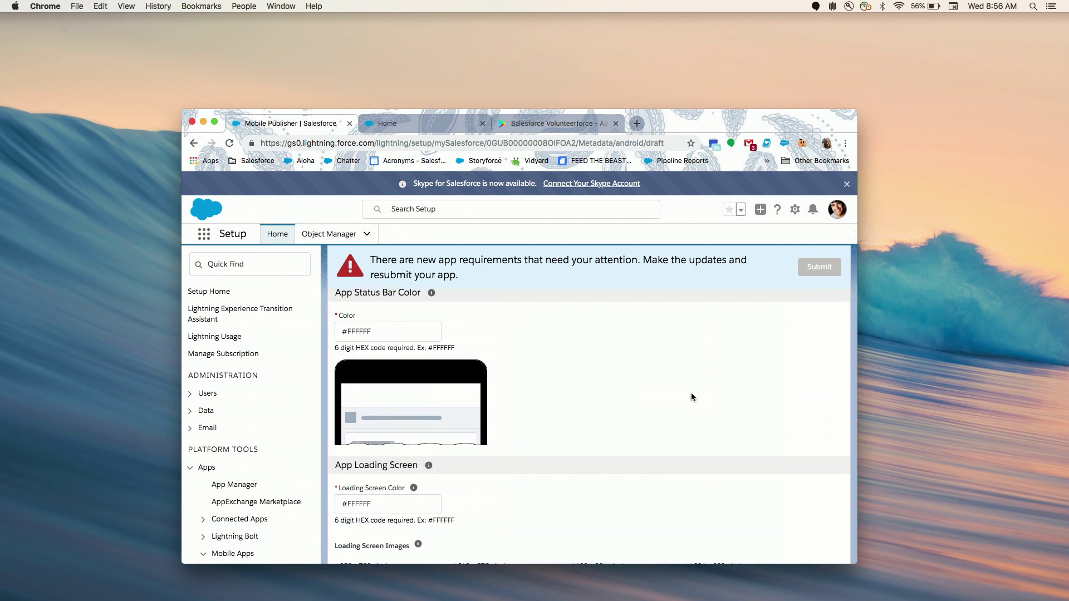
pyautogui.scroll(-5, 692, 396)
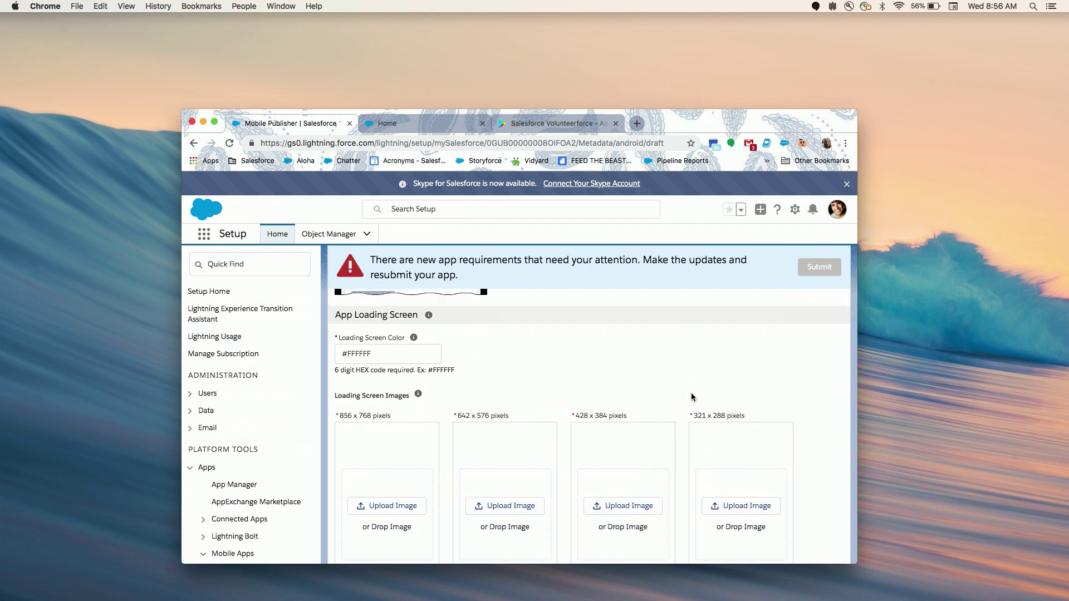
# Review the Android draft's loading screen images, icons, connected app, Google Play graphic and video, country availability and app distribution sections.
pyautogui.scroll(-2, 692, 397)
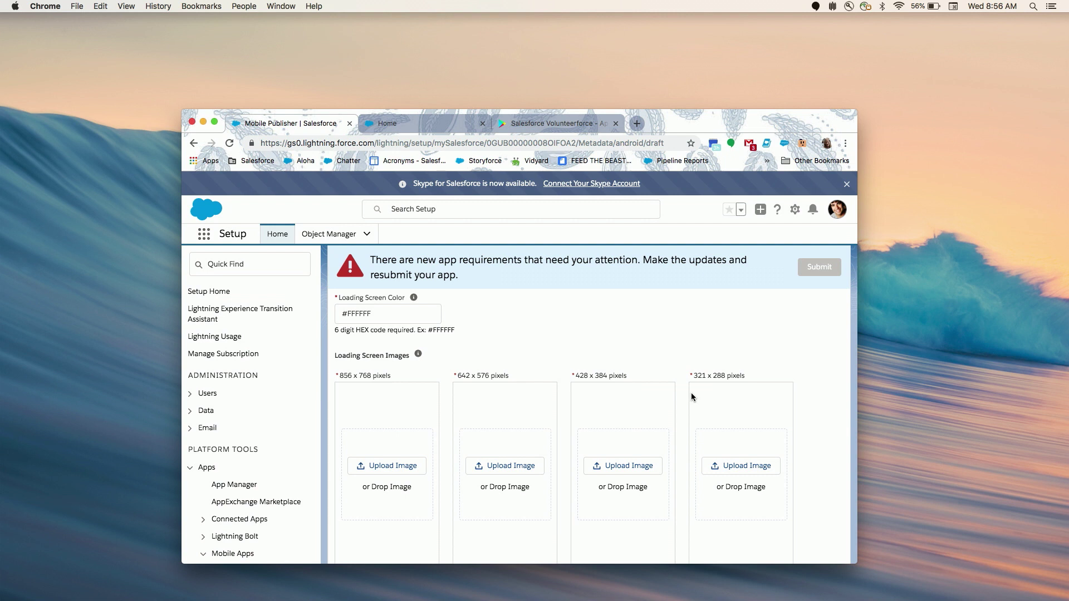
pyautogui.scroll(-4, 692, 396)
pyautogui.scroll(-9, 691, 397)
pyautogui.scroll(-11, 691, 397)
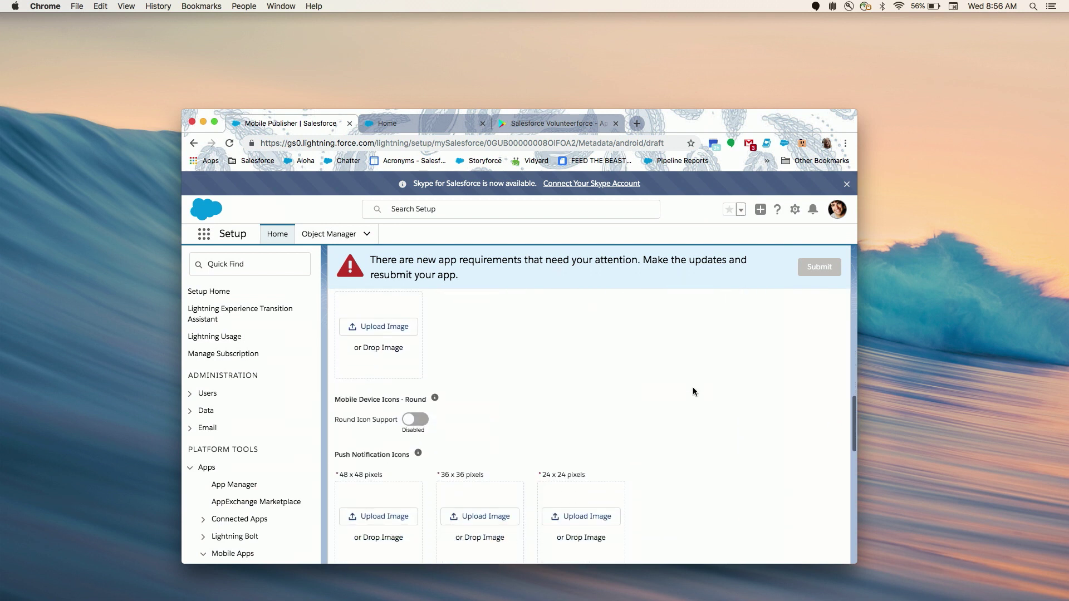
pyautogui.scroll(-4, 694, 391)
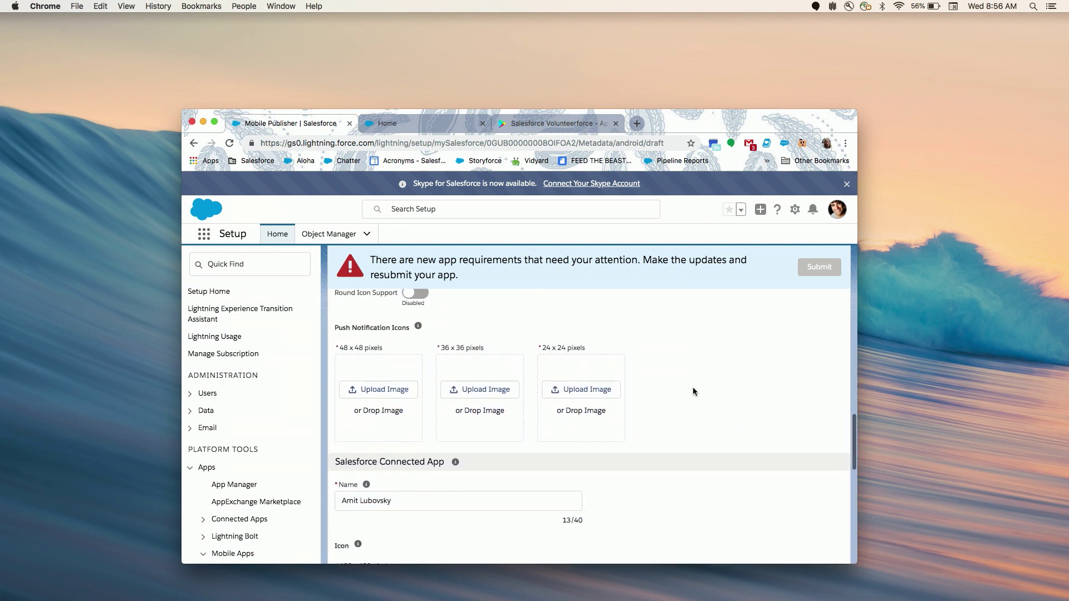
pyautogui.scroll(-2, 694, 391)
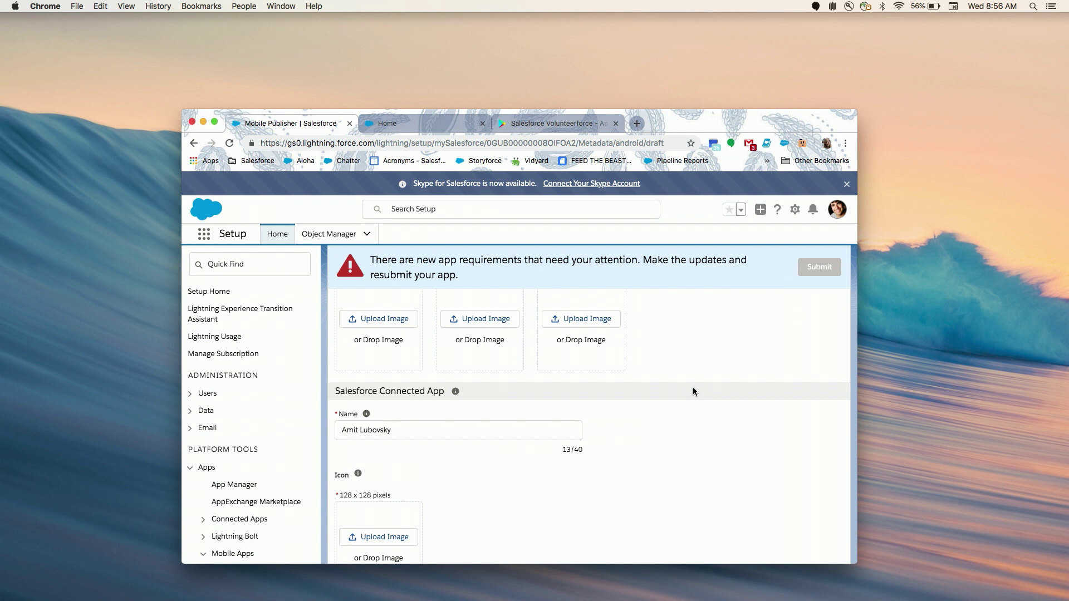
pyautogui.scroll(-13, 693, 392)
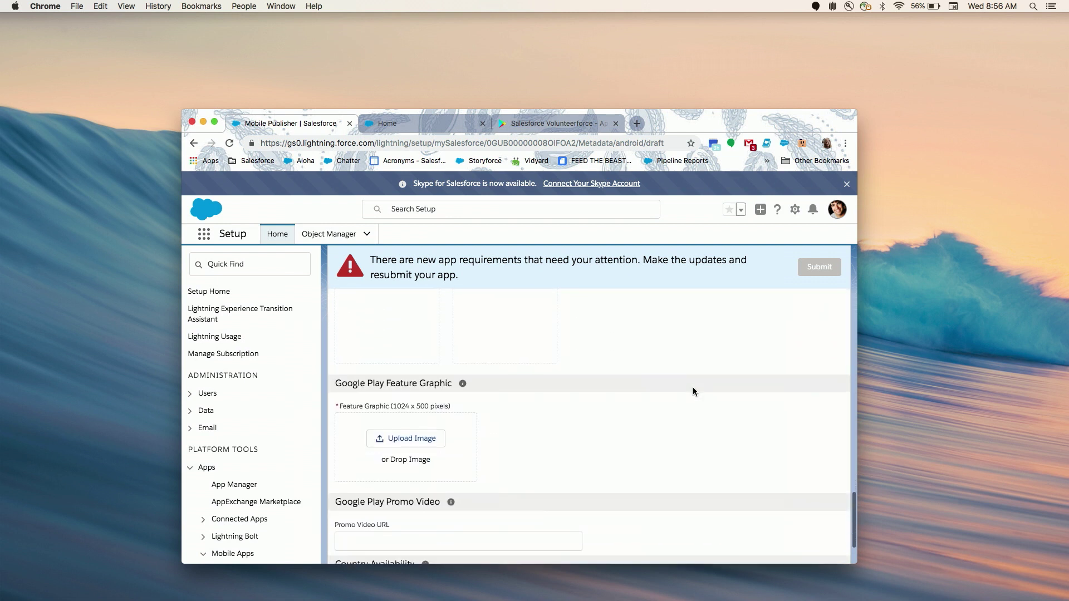
pyautogui.scroll(-3, 693, 391)
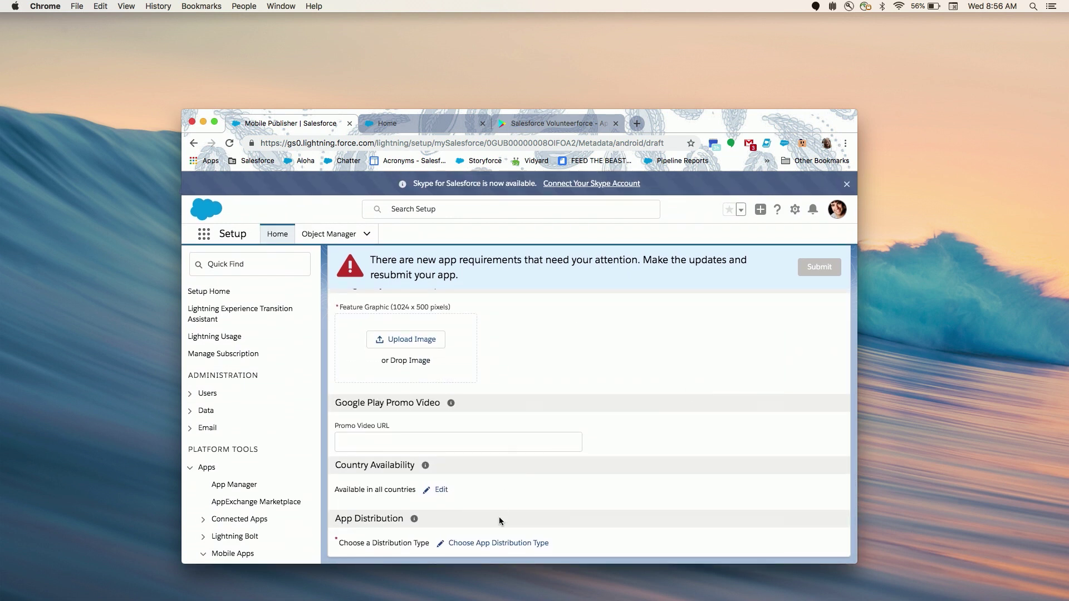
# Look through the available app distribution types for the Android draft and close the dialog without choosing one.
pyautogui.click(502, 543)
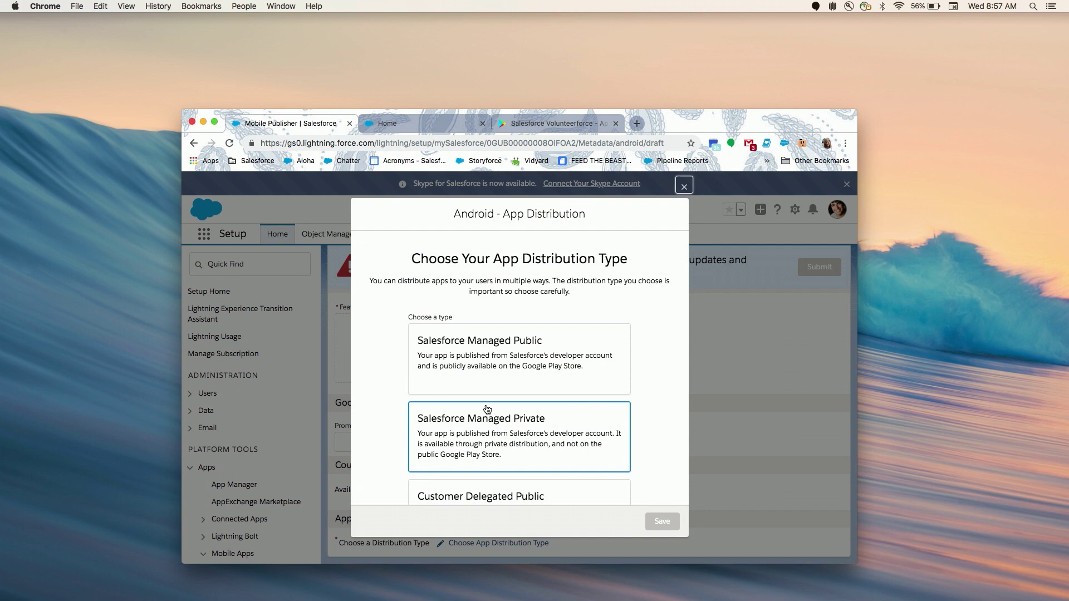
pyautogui.scroll(-5, 487, 410)
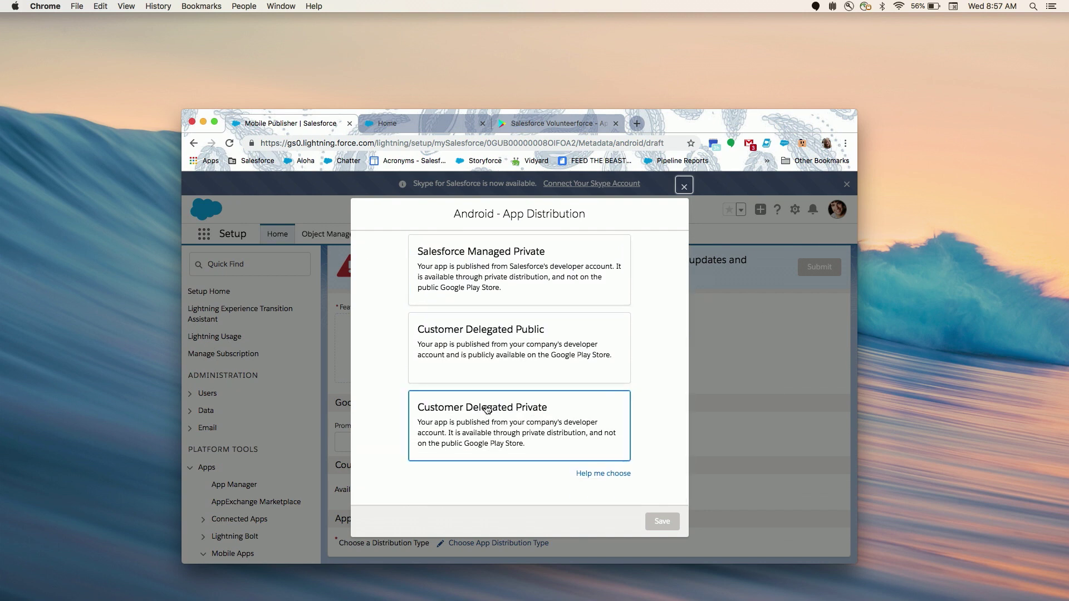
pyautogui.press('Escape')
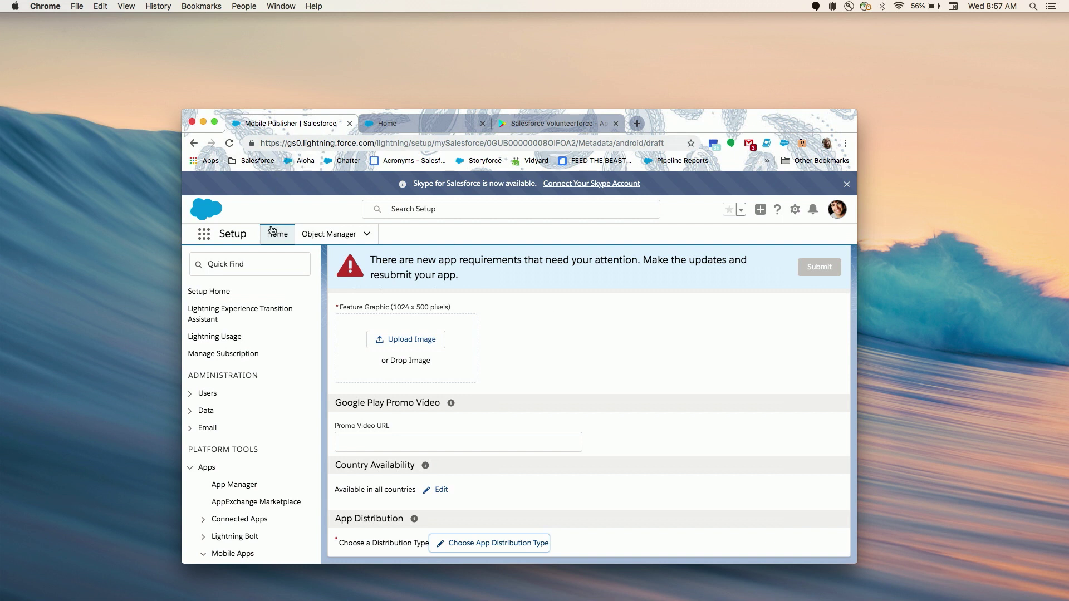
# Return to the Mobile Publisher app list and continue with the iOS draft of the Volunteerforce app.
pyautogui.click(194, 143)
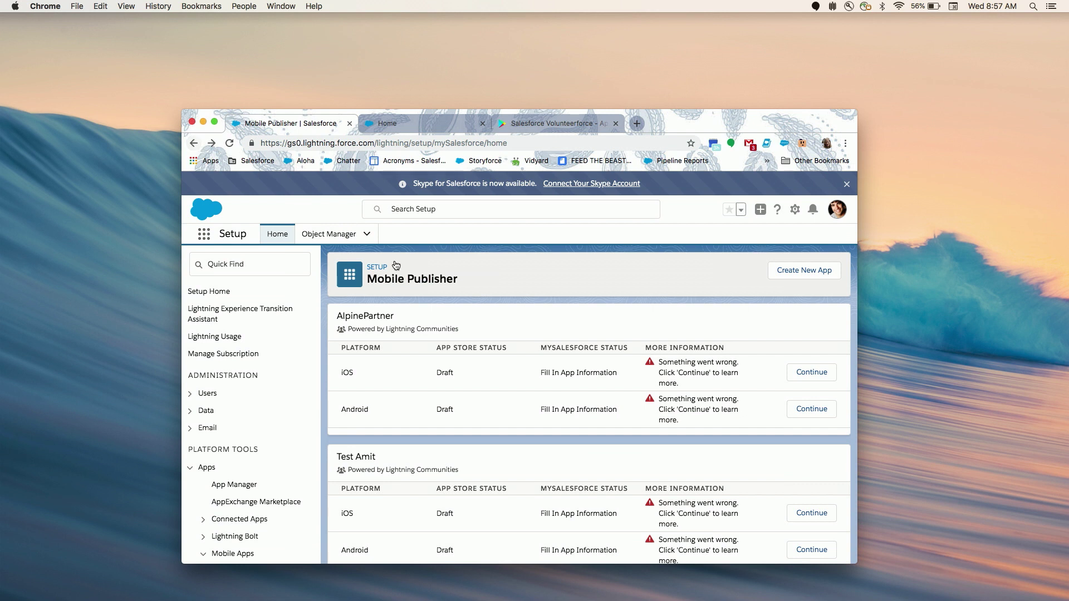
pyautogui.scroll(-4, 505, 490)
pyautogui.scroll(-5, 504, 490)
pyautogui.scroll(-3, 607, 466)
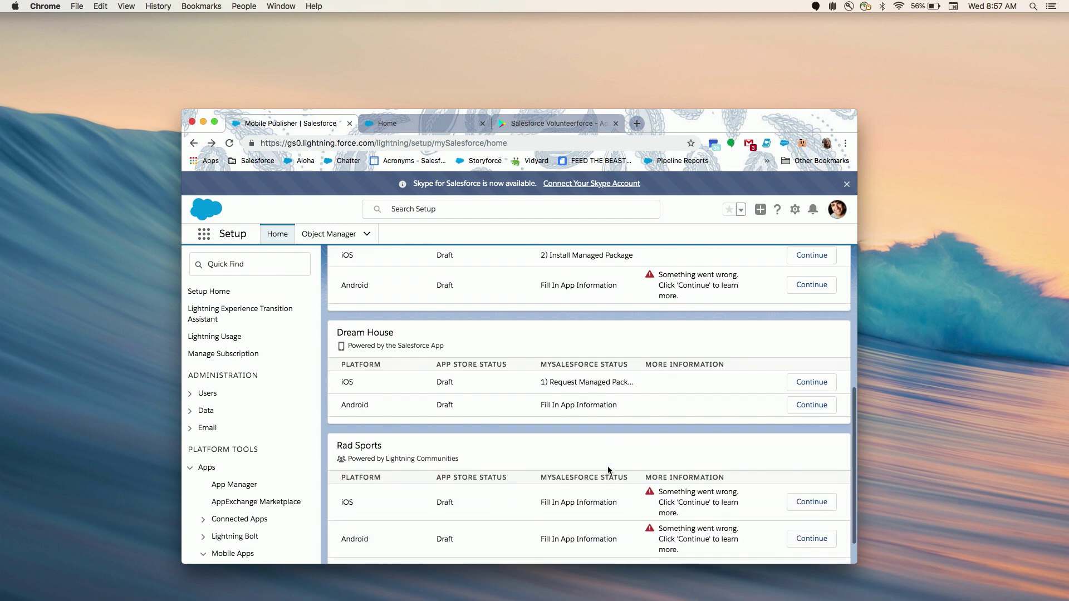
pyautogui.scroll(5, 607, 466)
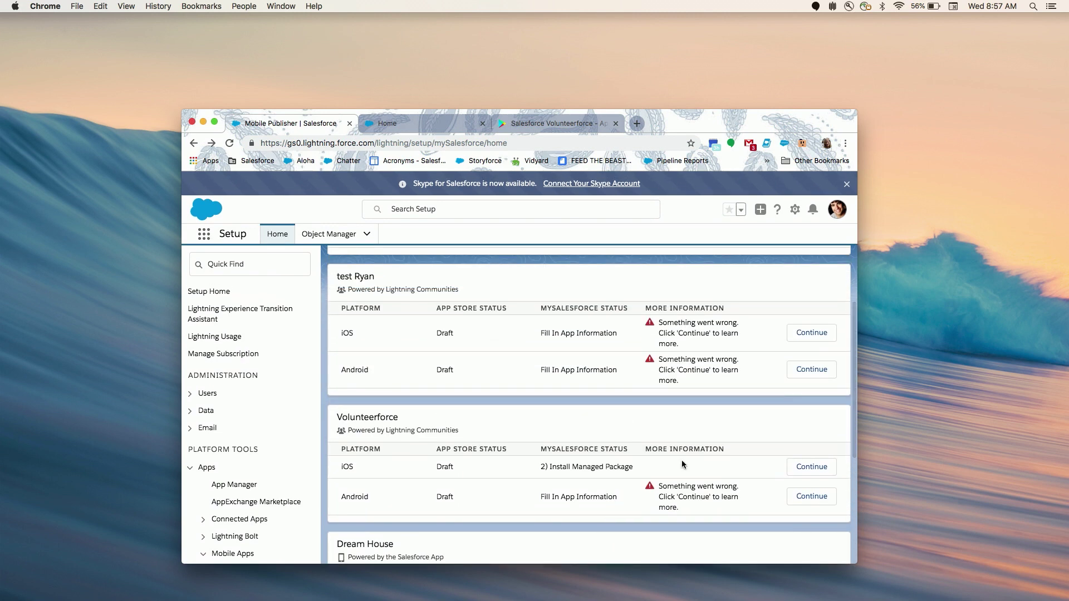
pyautogui.click(795, 468)
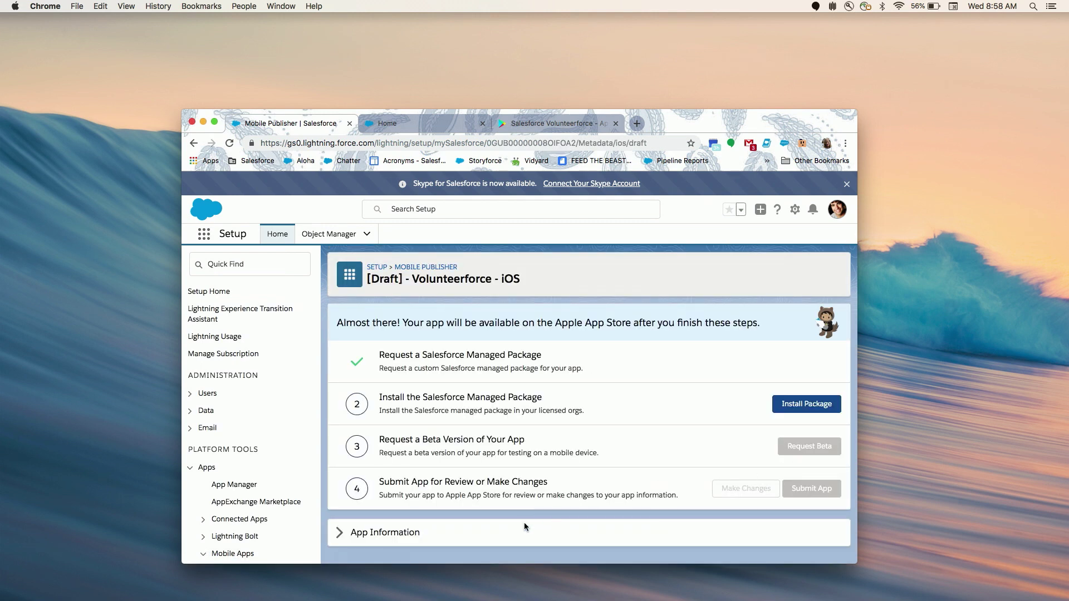
# Expand the iOS draft's app information and review its product details, store and device icons, country availability and private distribution settings.
pyautogui.click(372, 533)
pyautogui.scroll(-5, 372, 535)
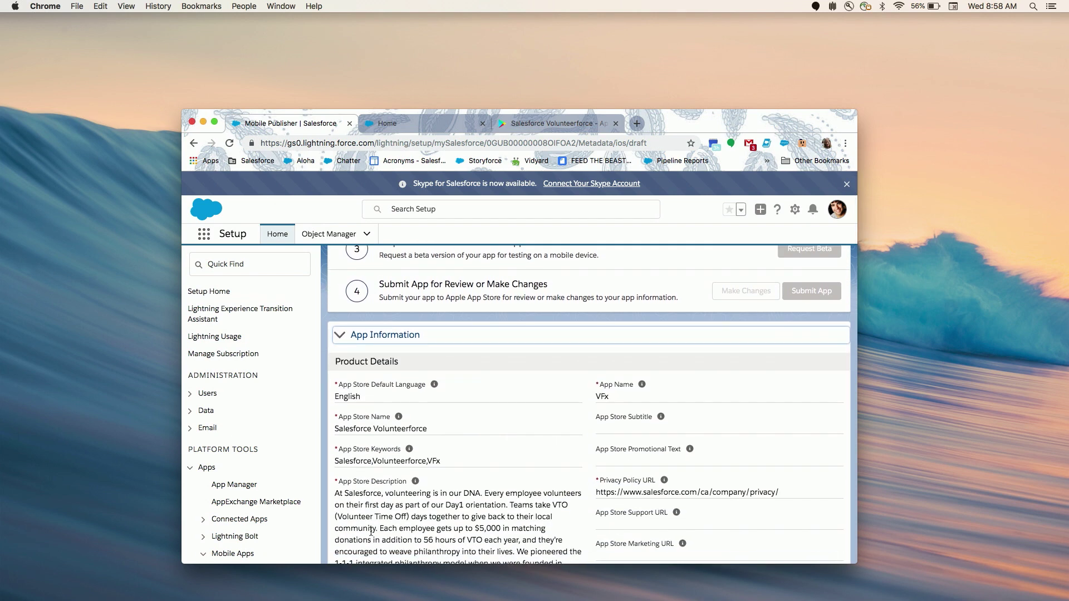
pyautogui.scroll(-15, 372, 532)
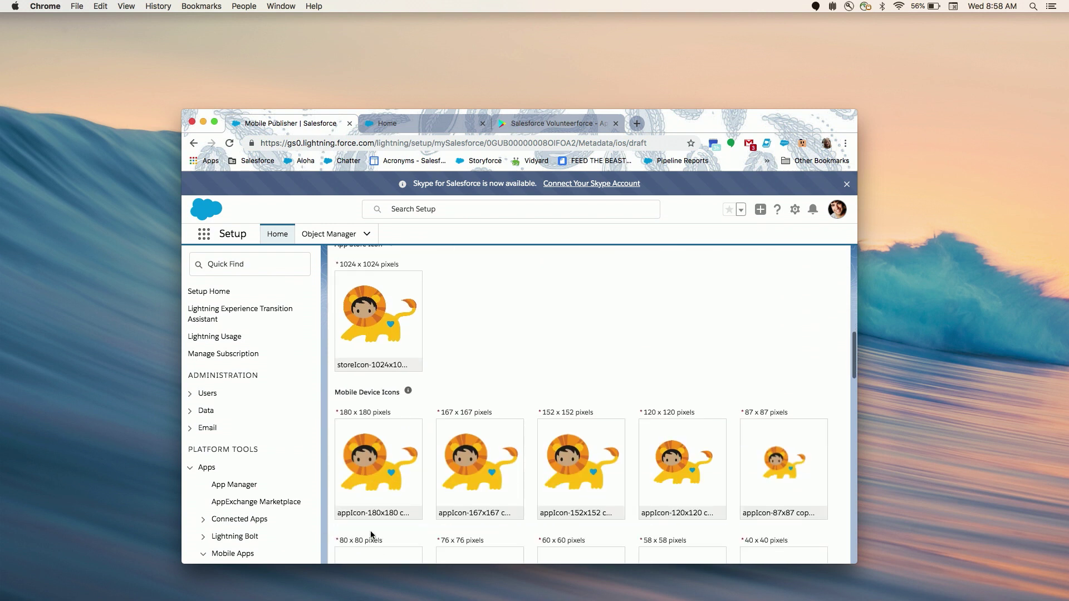
pyautogui.scroll(-3, 371, 534)
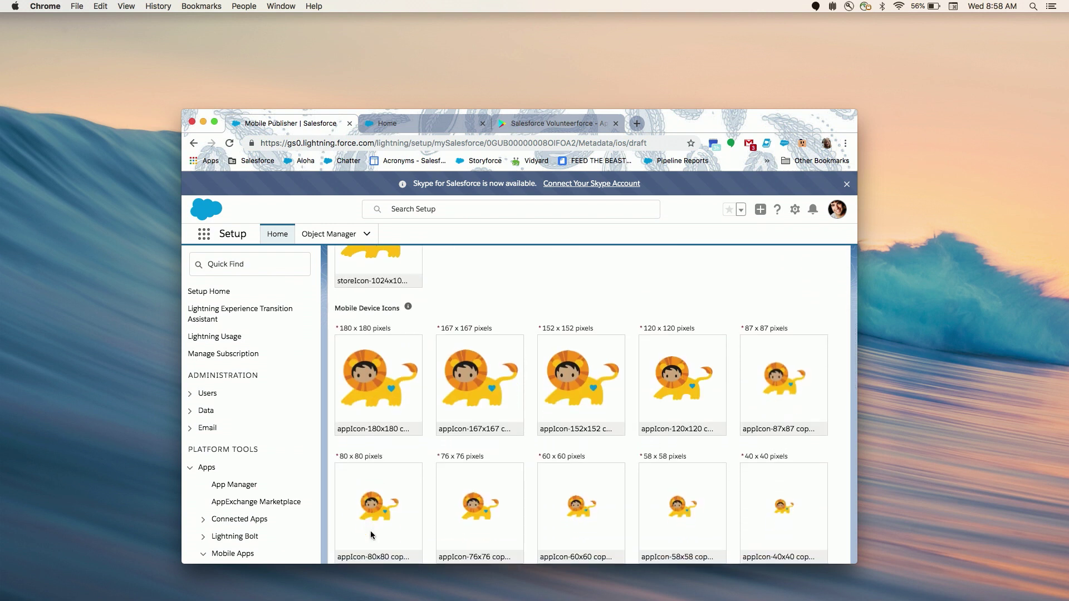
pyautogui.scroll(-8, 371, 535)
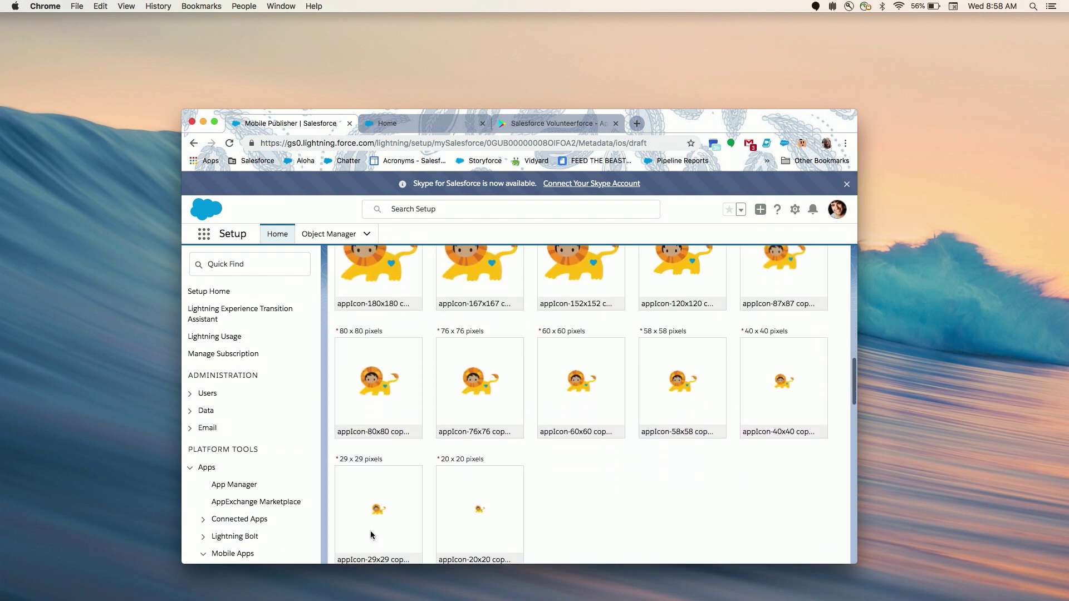
pyautogui.scroll(-20, 371, 533)
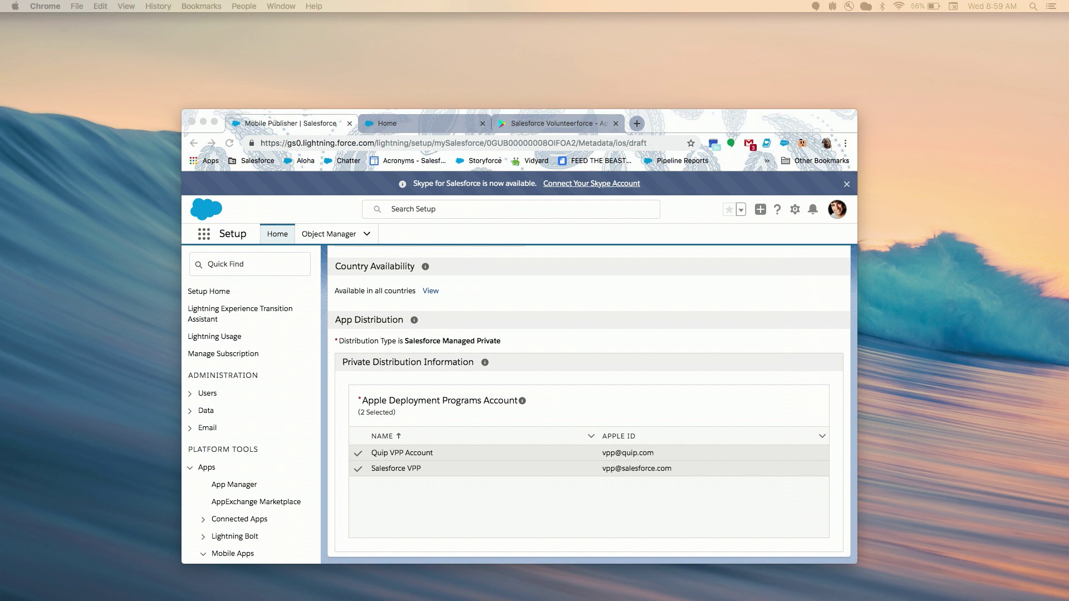
# Switch to the Volunteerforce community site and look through its home page, from the recommended volunteer events to the impact figures.
pyautogui.hotkey('ctrl', 'Up')
pyautogui.hotkey('ctrl', 'Up')
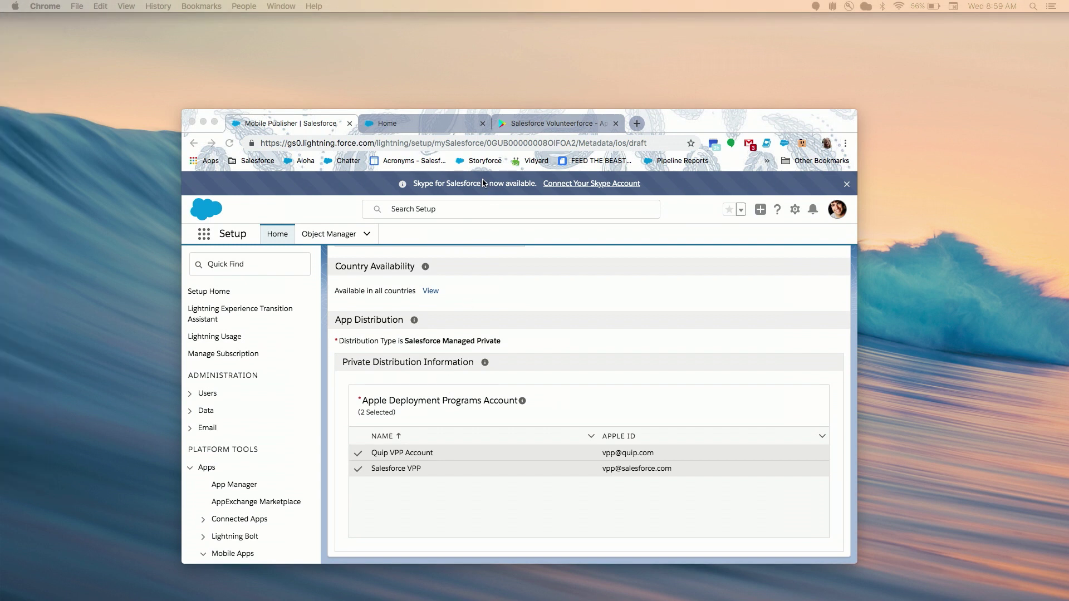
pyautogui.click(440, 119)
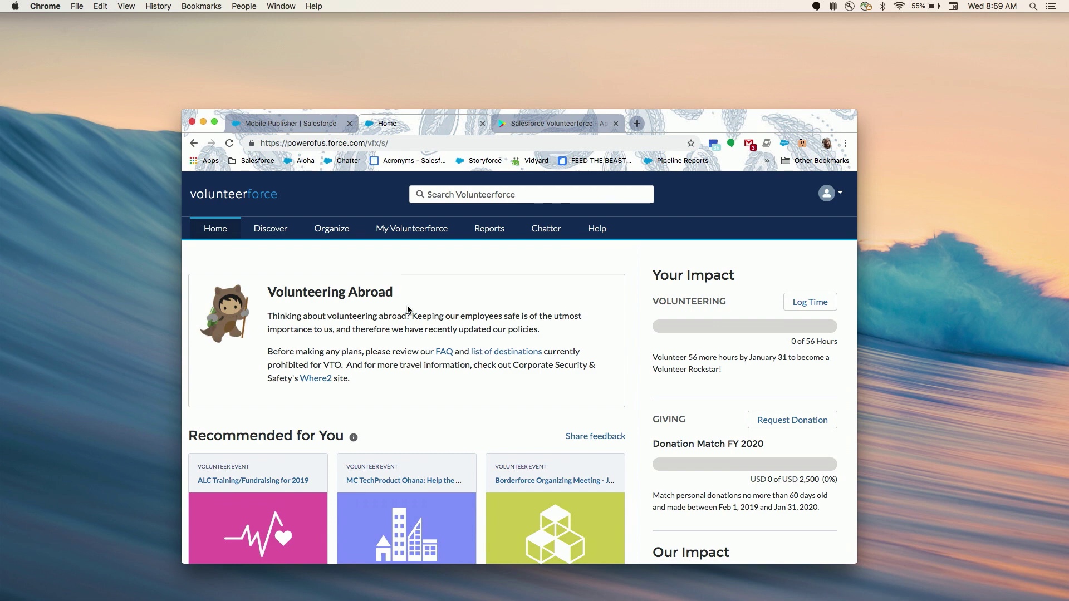
pyautogui.scroll(-3, 408, 310)
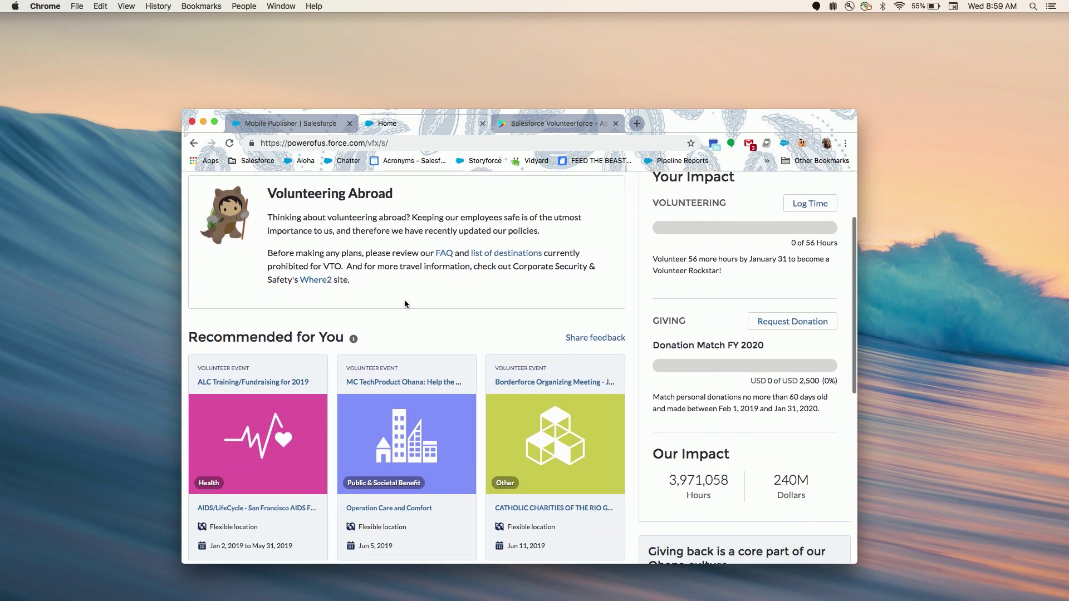
pyautogui.scroll(-3, 405, 304)
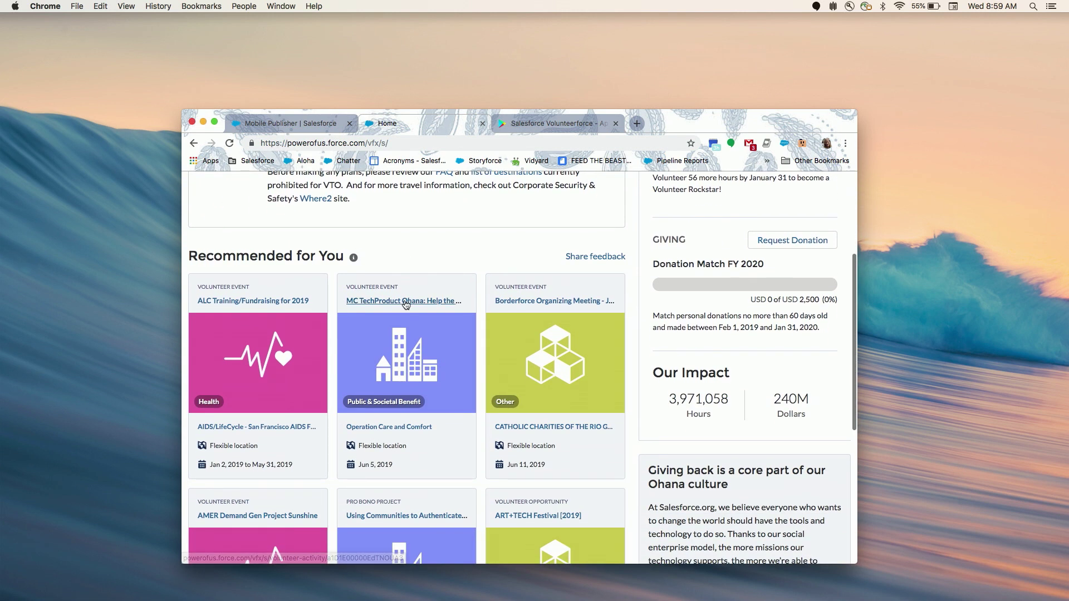
pyautogui.scroll(-3, 406, 303)
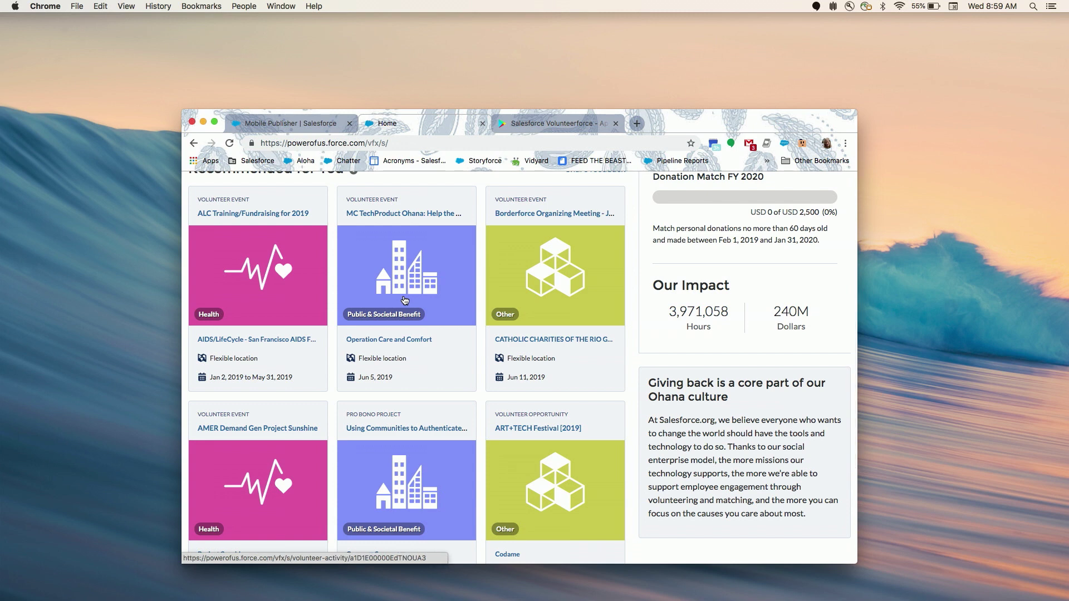
pyautogui.scroll(-3, 404, 300)
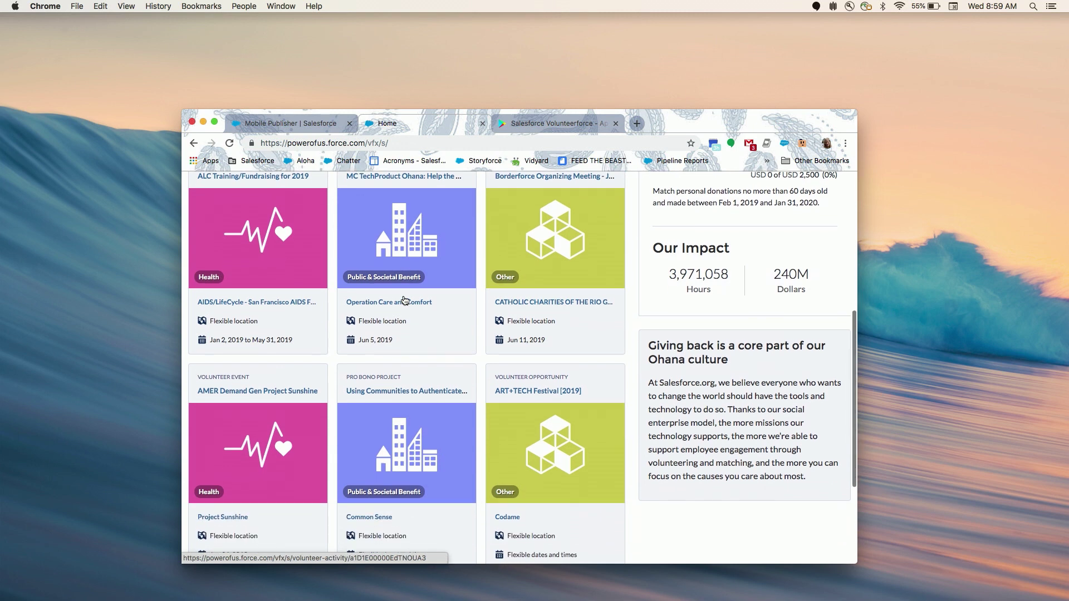
pyautogui.scroll(-3, 404, 300)
pyautogui.scroll(15, 405, 299)
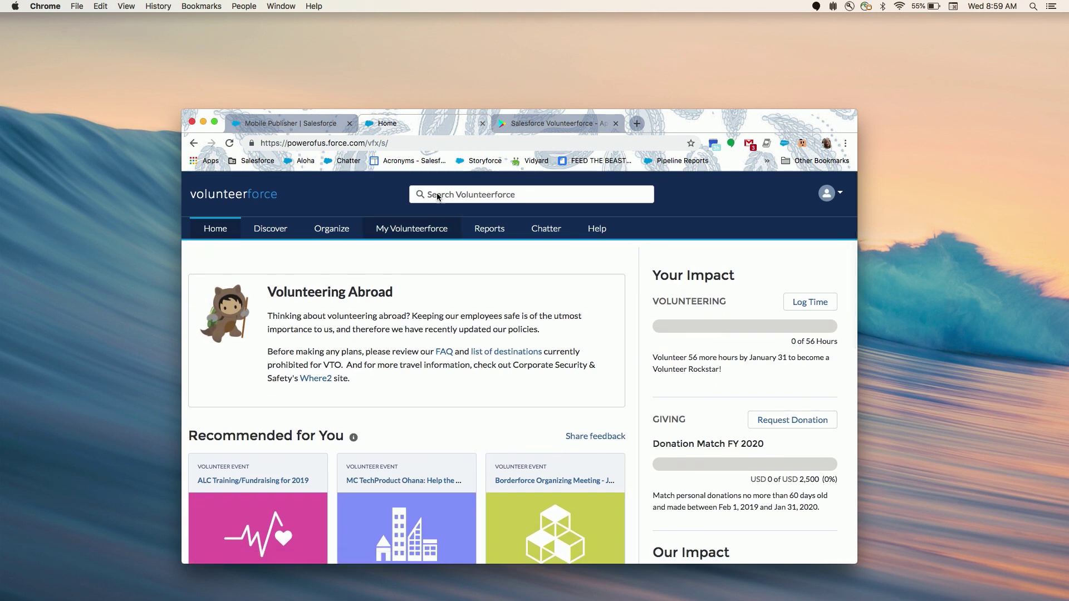
# Bring up the Google Play store listing of the Salesforce Volunteerforce app.
pyautogui.click(528, 133)
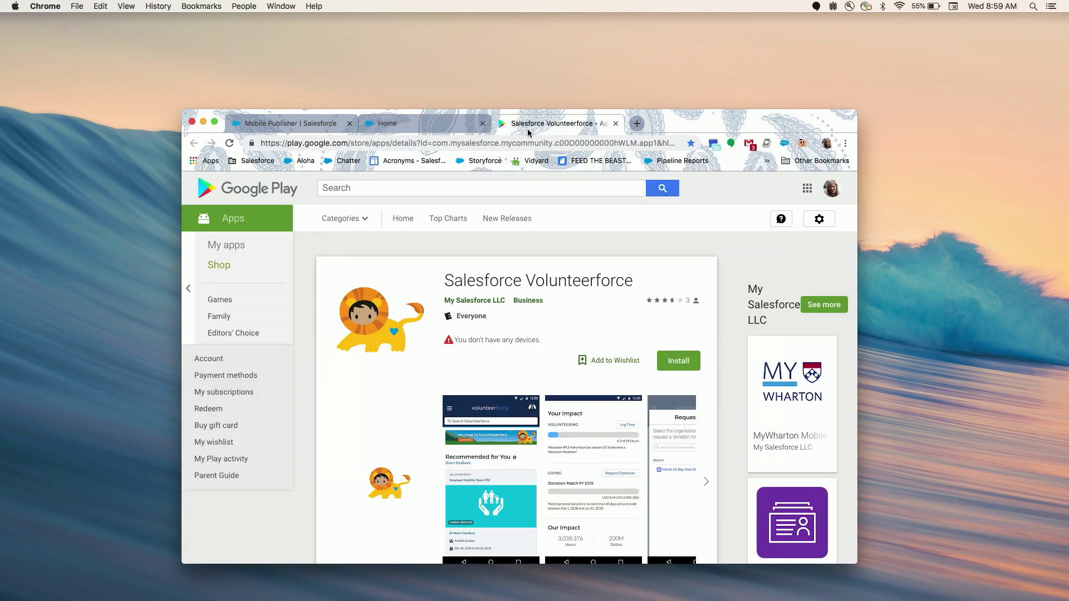